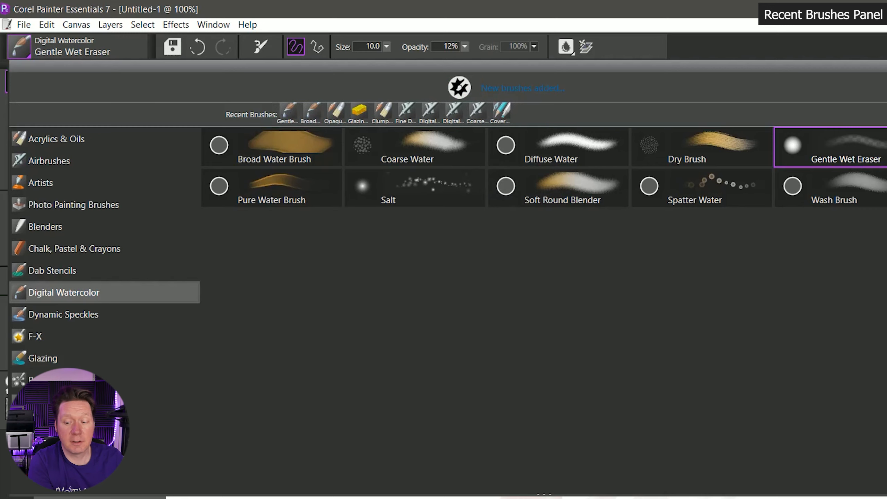
- Narrow the brush library to a single column of variants and display the Recent Brushes bar above the canvas
{"action": "left_click_drag", "start_coordinate": [886, 84], "coordinate": [263, 80]}
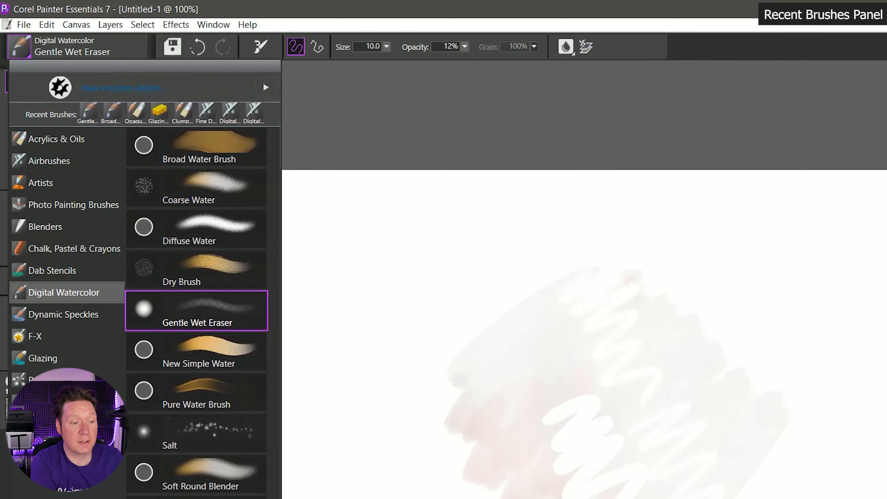
{"action": "left_click", "coordinate": [214, 25]}
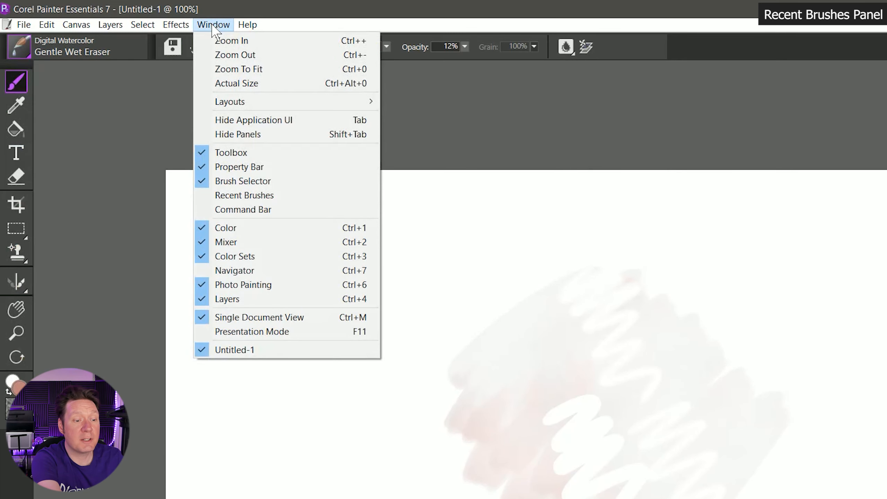
{"action": "left_click", "coordinate": [239, 197]}
{"action": "mouse_move", "coordinate": [31, 79]}
{"action": "left_mouse_down"}
{"action": "mouse_move", "coordinate": [49, 96]}
{"action": "mouse_move", "coordinate": [48, 83]}
{"action": "left_mouse_up"}
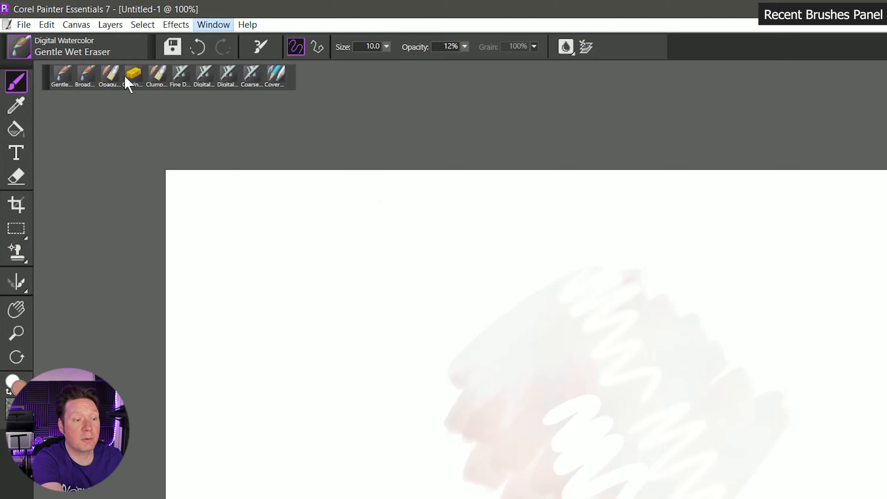
- Choose the Opaque Detail Brush from the recent brushes and paint a long zigzag stroke across the canvas
{"action": "left_click", "coordinate": [109, 73]}
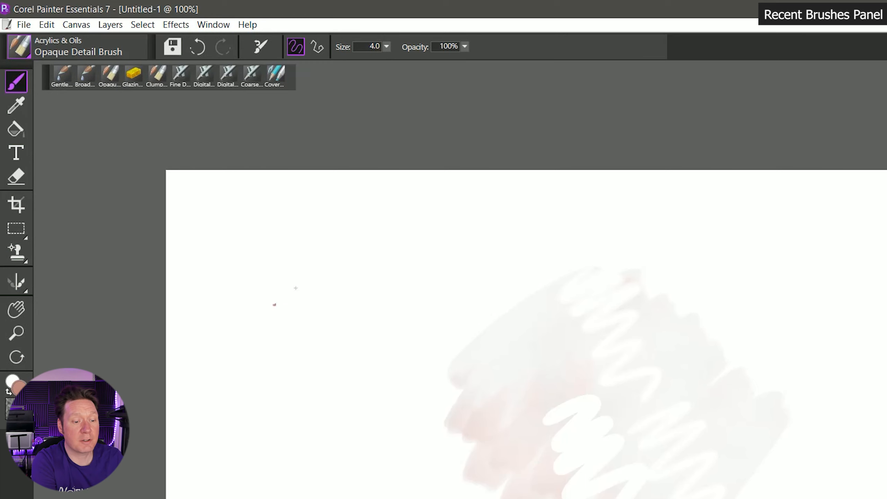
{"action": "mouse_move", "coordinate": [274, 304]}
{"action": "left_mouse_down"}
{"action": "mouse_move", "coordinate": [300, 369]}
{"action": "mouse_move", "coordinate": [455, 312]}
{"action": "mouse_move", "coordinate": [773, 416]}
{"action": "left_mouse_up"}
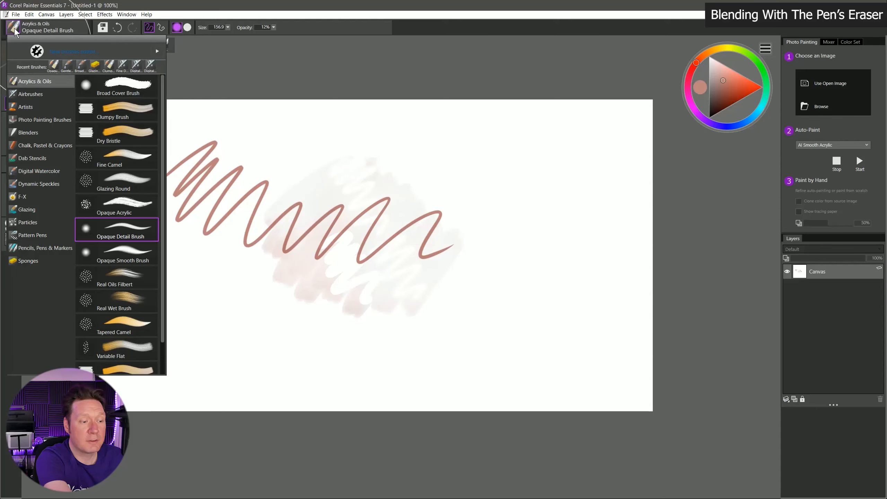
- Choose the Coarse Smear Blender from the Blenders category and smear the zigzag stroke
{"action": "left_click", "coordinate": [33, 135]}
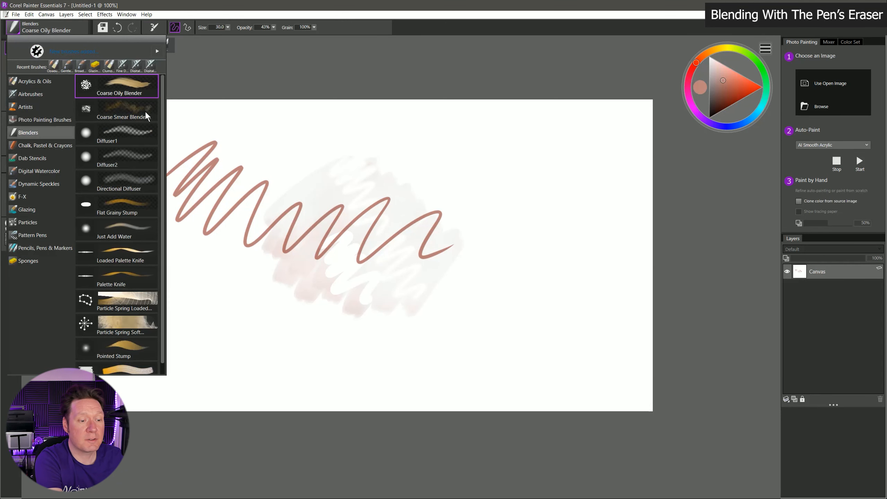
{"action": "left_click", "coordinate": [119, 112]}
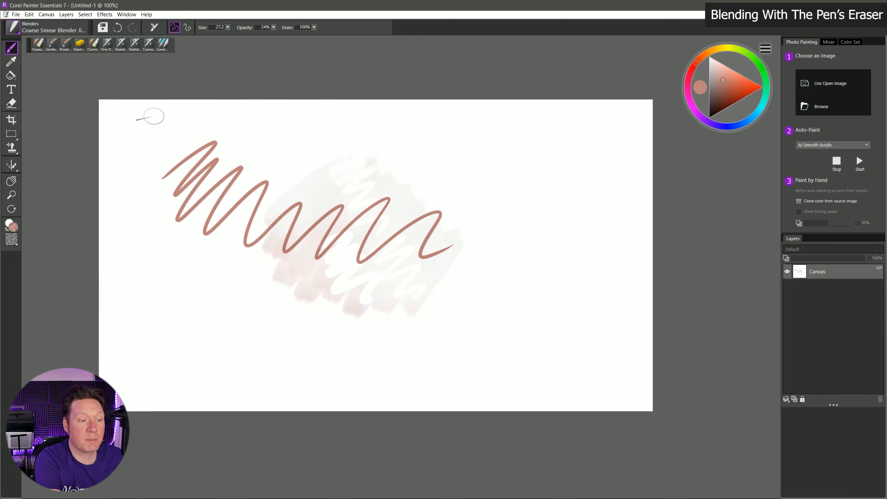
{"action": "mouse_move", "coordinate": [315, 241]}
{"action": "left_mouse_down"}
{"action": "mouse_move", "coordinate": [359, 210]}
{"action": "mouse_move", "coordinate": [409, 206]}
{"action": "mouse_move", "coordinate": [454, 231]}
{"action": "mouse_move", "coordinate": [269, 248]}
{"action": "left_mouse_up"}
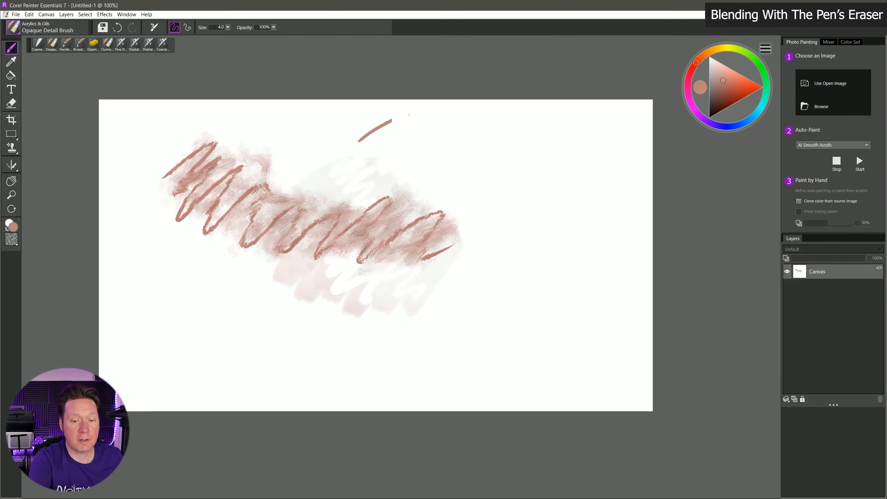
- Paint a second zigzag stroke with the Opaque Detail Brush and blend it with the Coarse Smear Blender on the pen's eraser end
{"action": "mouse_move", "coordinate": [392, 120]}
{"action": "left_mouse_down"}
{"action": "mouse_move", "coordinate": [430, 147]}
{"action": "mouse_move", "coordinate": [498, 159]}
{"action": "left_mouse_up"}
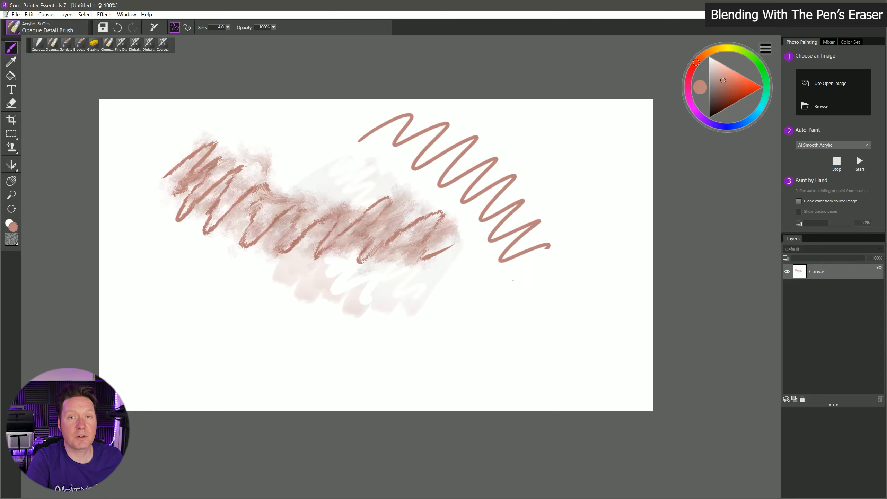
{"action": "mouse_move", "coordinate": [397, 120]}
{"action": "left_mouse_down"}
{"action": "mouse_move", "coordinate": [403, 138]}
{"action": "mouse_move", "coordinate": [450, 129]}
{"action": "left_mouse_up"}
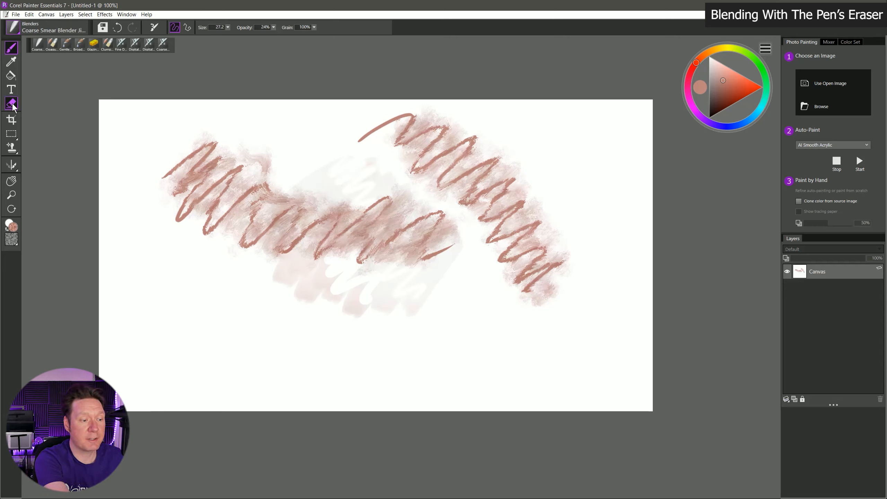
- Lighten the middle of the first smeared zigzag with the Eraser tool
{"action": "left_click_drag", "start_coordinate": [247, 196], "coordinate": [417, 242]}
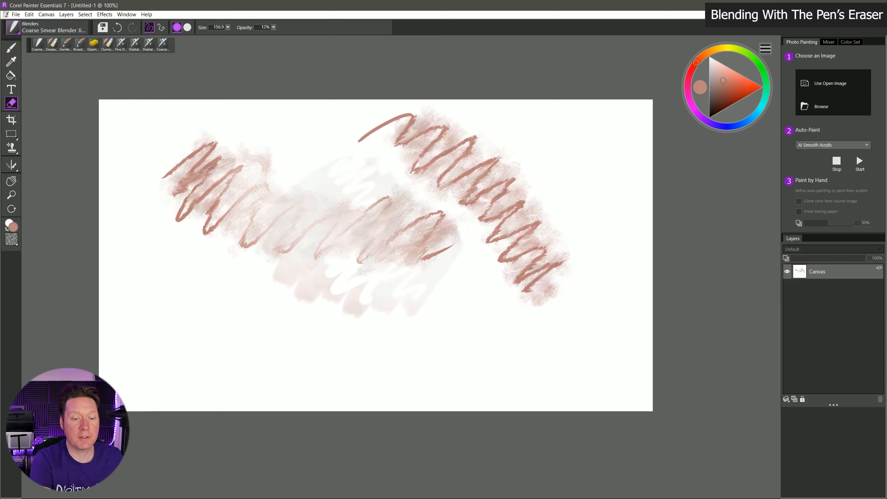
{"action": "left_click_drag", "start_coordinate": [288, 156], "coordinate": [365, 249]}
{"action": "mouse_move", "coordinate": [291, 154]}
{"action": "left_mouse_down"}
{"action": "mouse_move", "coordinate": [356, 210]}
{"action": "mouse_move", "coordinate": [419, 247]}
{"action": "left_mouse_up"}
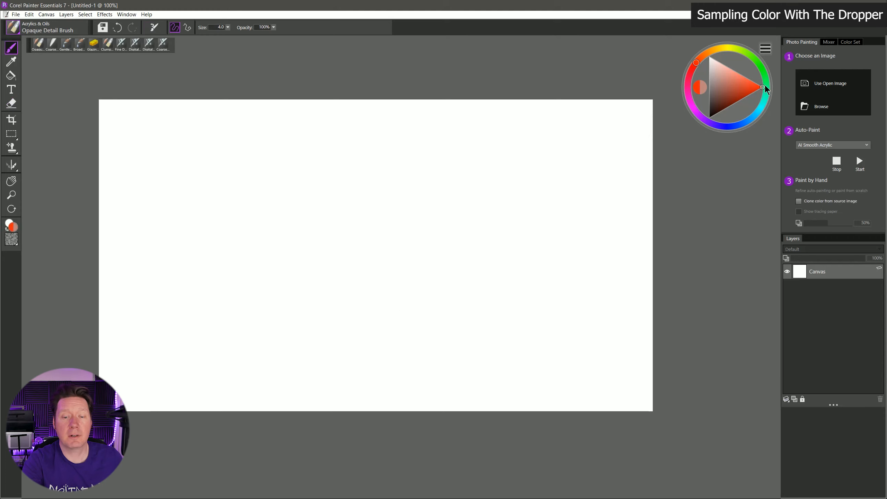
- Paint adjoining red, blue and yellow patches on the blank canvas with the Opaque Detail Brush at size 45.2
{"action": "mouse_move", "coordinate": [270, 169]}
{"action": "left_mouse_down"}
{"action": "mouse_move", "coordinate": [231, 231]}
{"action": "mouse_move", "coordinate": [245, 247]}
{"action": "mouse_move", "coordinate": [300, 178]}
{"action": "mouse_move", "coordinate": [269, 246]}
{"action": "left_mouse_up"}
{"action": "left_click_drag", "start_coordinate": [290, 204], "coordinate": [307, 209]}
{"action": "mouse_move", "coordinate": [245, 245]}
{"action": "left_mouse_down"}
{"action": "mouse_move", "coordinate": [280, 182]}
{"action": "mouse_move", "coordinate": [332, 258]}
{"action": "left_mouse_up"}
{"action": "left_click", "coordinate": [738, 125]}
{"action": "mouse_move", "coordinate": [366, 199]}
{"action": "left_mouse_down"}
{"action": "mouse_move", "coordinate": [343, 224]}
{"action": "mouse_move", "coordinate": [315, 287]}
{"action": "mouse_move", "coordinate": [412, 245]}
{"action": "mouse_move", "coordinate": [391, 300]}
{"action": "mouse_move", "coordinate": [489, 297]}
{"action": "mouse_move", "coordinate": [519, 279]}
{"action": "left_mouse_up"}
{"action": "left_click", "coordinate": [723, 48]}
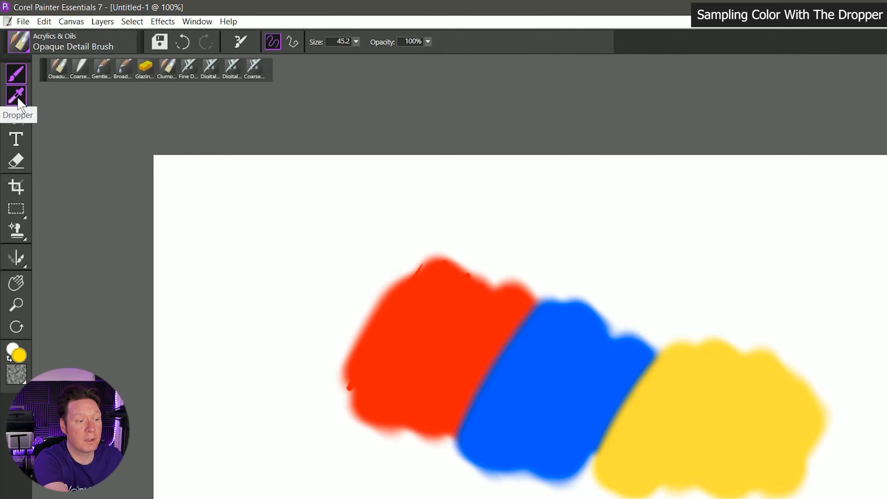
- Sample the red, blue and yellow patches repeatedly with the Dropper tool, finishing on red
{"action": "left_click", "coordinate": [18, 99]}
{"action": "left_click", "coordinate": [437, 317]}
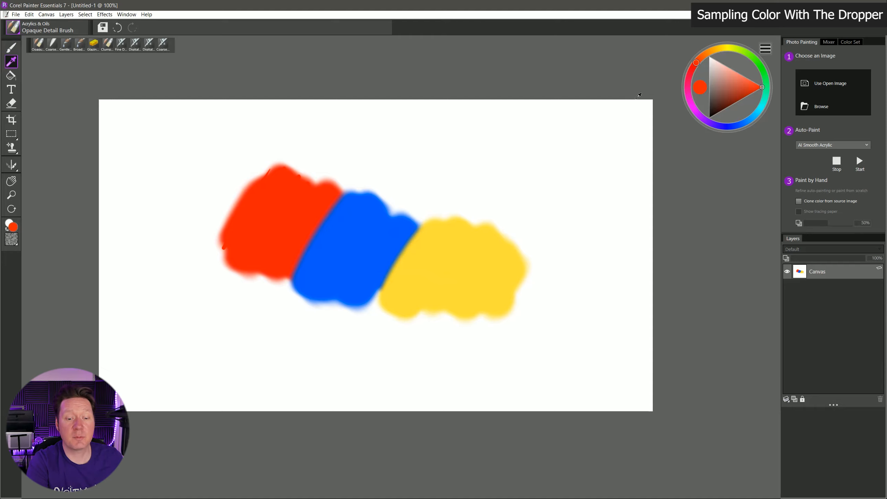
{"action": "left_click", "coordinate": [368, 234]}
{"action": "left_click", "coordinate": [469, 259]}
{"action": "left_click", "coordinate": [377, 244]}
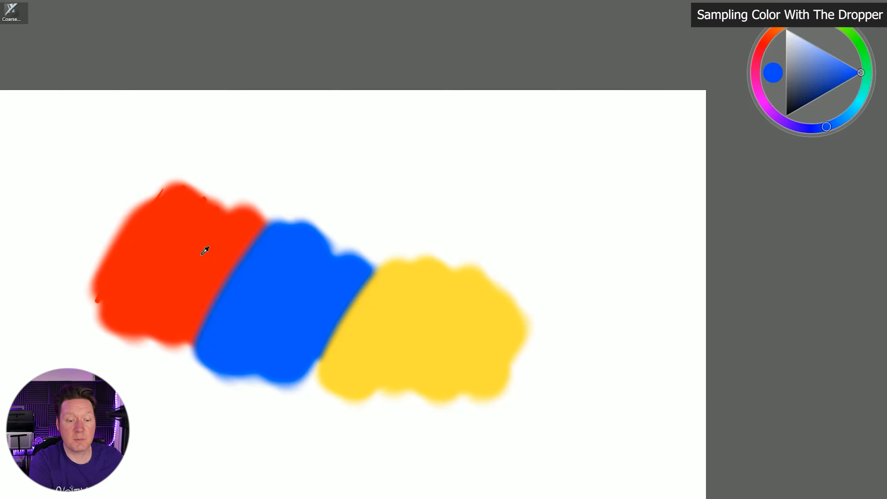
{"action": "left_click", "coordinate": [205, 250]}
{"action": "left_click", "coordinate": [277, 284]}
{"action": "left_click", "coordinate": [389, 298]}
{"action": "left_click", "coordinate": [303, 285]}
{"action": "left_click", "coordinate": [212, 248]}
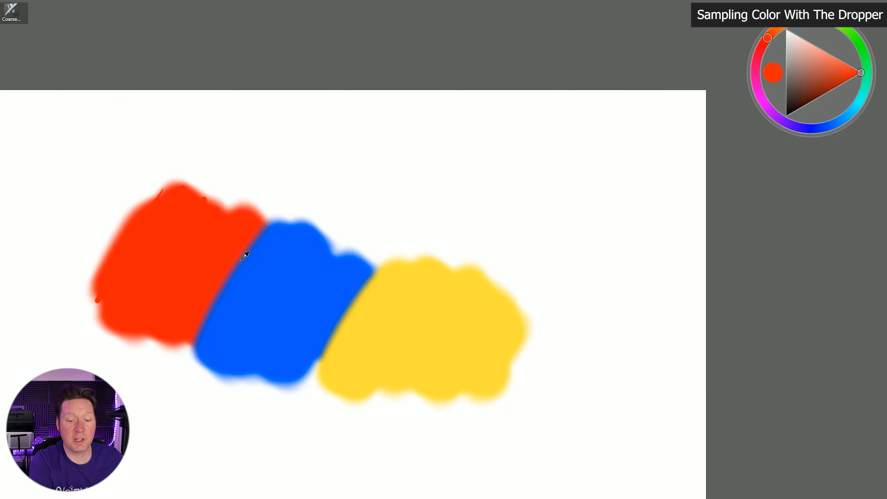
- Sample the blended purple between the red and blue patches, and paint a band along that border plus a patch above the blue and yellow
{"action": "left_click", "coordinate": [244, 257]}
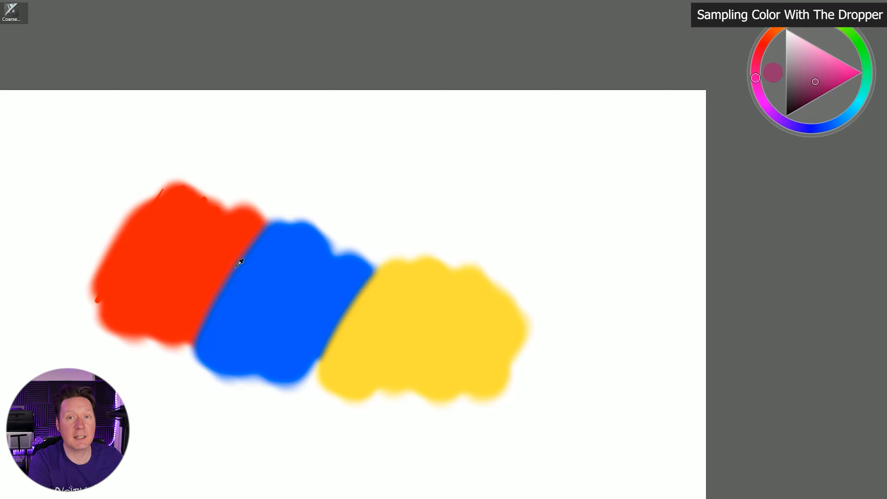
{"action": "left_click", "coordinate": [238, 264]}
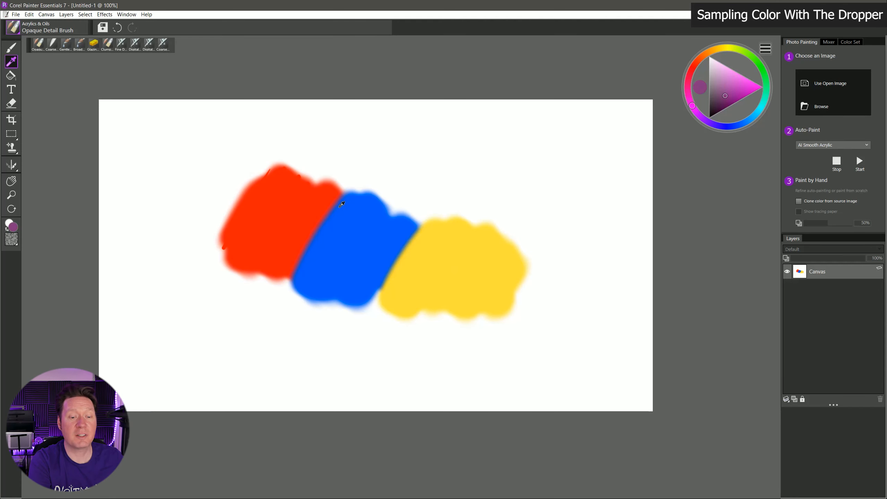
{"action": "key", "text": "b"}
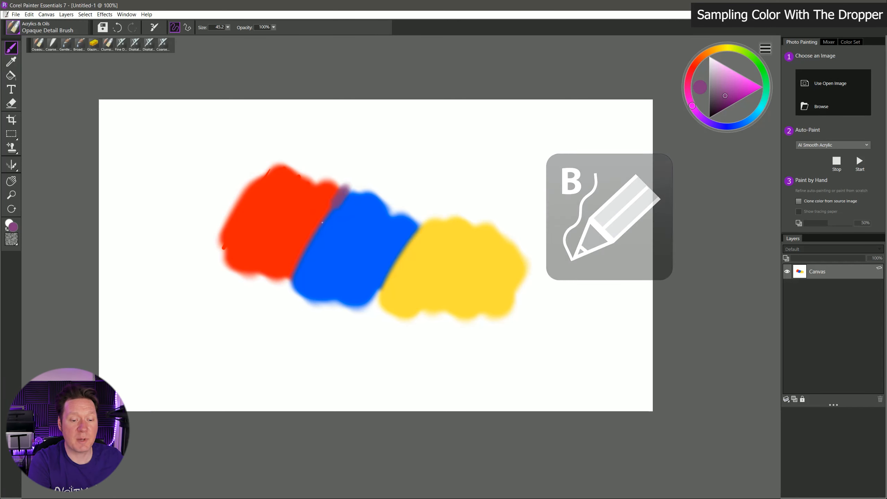
{"action": "left_click_drag", "start_coordinate": [283, 285], "coordinate": [347, 183]}
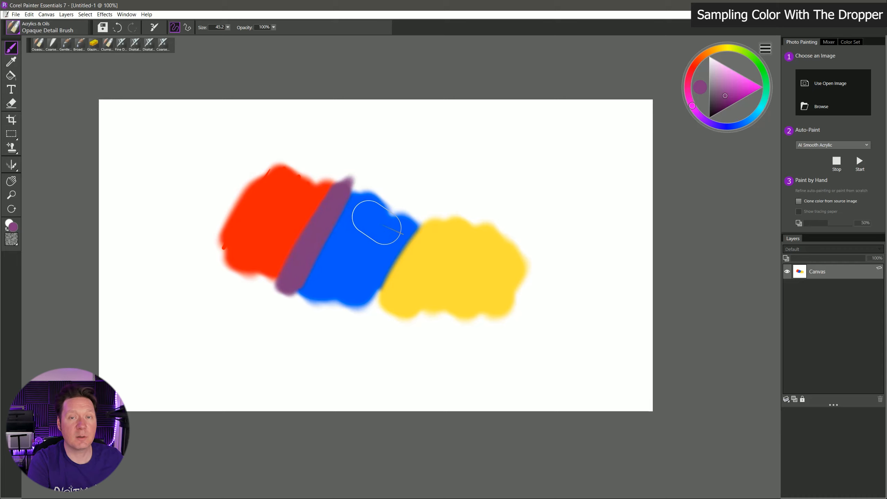
{"action": "mouse_move", "coordinate": [376, 221]}
{"action": "left_mouse_down"}
{"action": "mouse_move", "coordinate": [479, 175]}
{"action": "mouse_move", "coordinate": [430, 227]}
{"action": "mouse_move", "coordinate": [384, 174]}
{"action": "mouse_move", "coordinate": [452, 210]}
{"action": "left_mouse_up"}
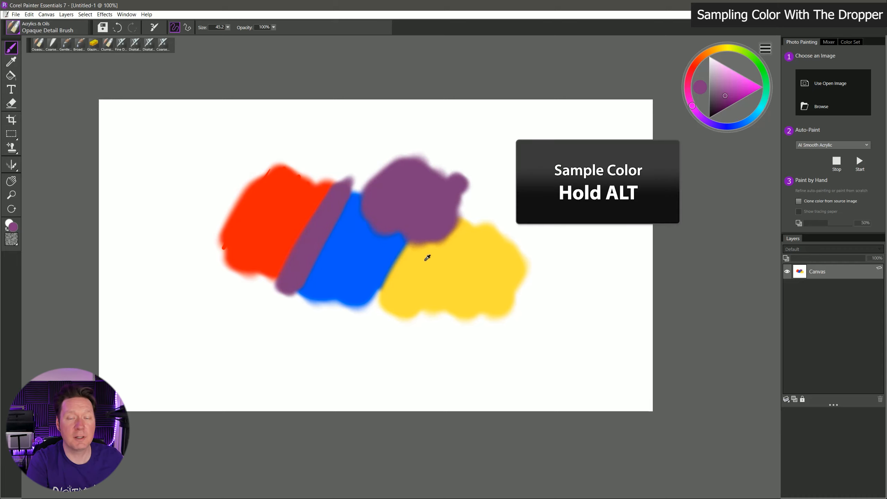
- Sample colors from the canvas while the brush stays active, and paint blue over the purple patch
{"action": "left_click", "coordinate": [424, 261], "text": "alt"}
{"action": "left_click", "coordinate": [365, 249], "text": "alt"}
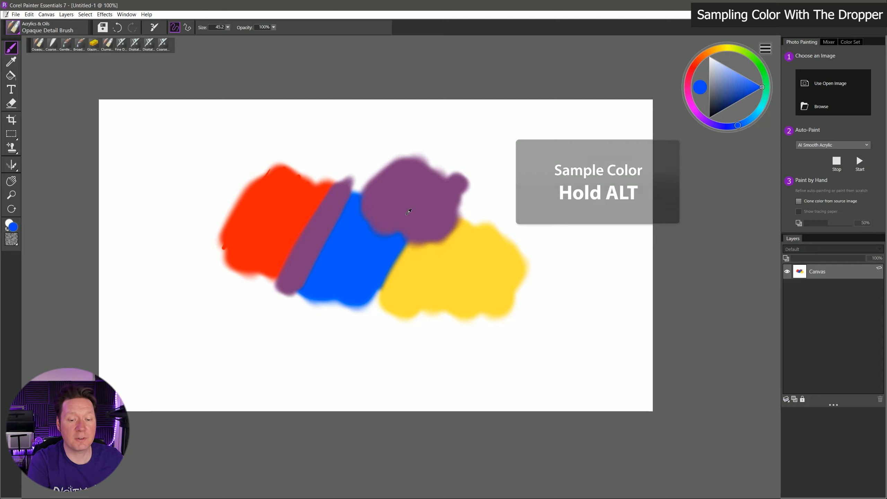
{"action": "left_click", "coordinate": [391, 232], "text": "alt"}
{"action": "left_click", "coordinate": [390, 232], "text": "alt"}
{"action": "mouse_move", "coordinate": [391, 232]}
{"action": "left_mouse_down"}
{"action": "mouse_move", "coordinate": [357, 198]}
{"action": "mouse_move", "coordinate": [420, 175]}
{"action": "left_mouse_up"}
- Sample yellow and red from the canvas and paint each over the neighbouring patches
{"action": "left_click", "coordinate": [439, 267], "text": "alt"}
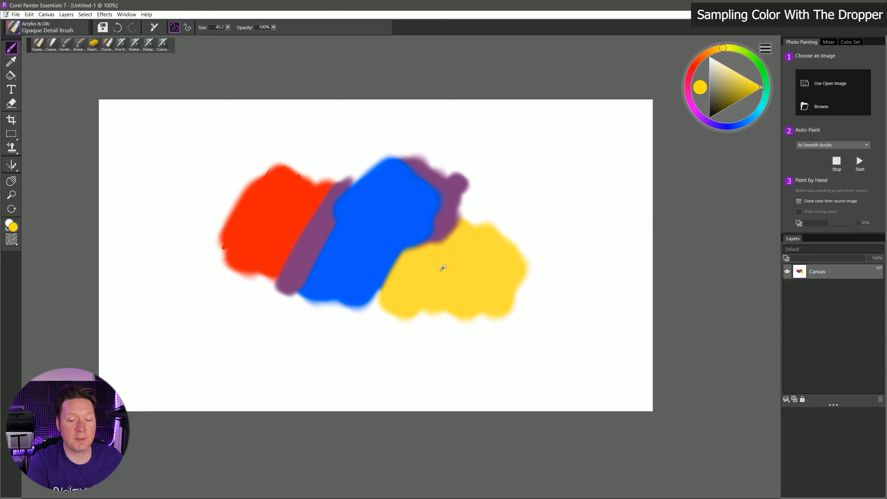
{"action": "mouse_move", "coordinate": [440, 268]}
{"action": "left_mouse_down"}
{"action": "mouse_move", "coordinate": [335, 196]}
{"action": "mouse_move", "coordinate": [313, 221]}
{"action": "mouse_move", "coordinate": [483, 281]}
{"action": "left_mouse_up"}
{"action": "left_click", "coordinate": [283, 200], "text": "alt"}
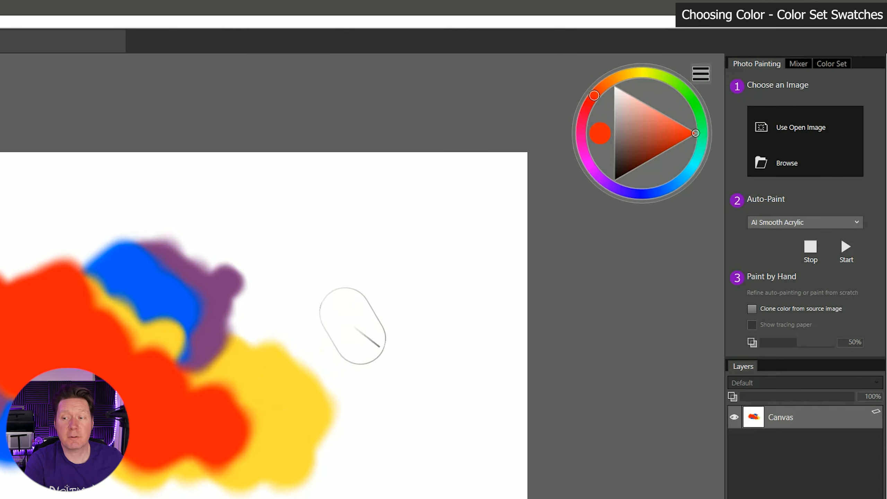
- Paint a light blue and a green patch using Color Set swatches, and enlarge the Color Set panel to show every swatch
{"action": "left_click", "coordinate": [832, 65]}
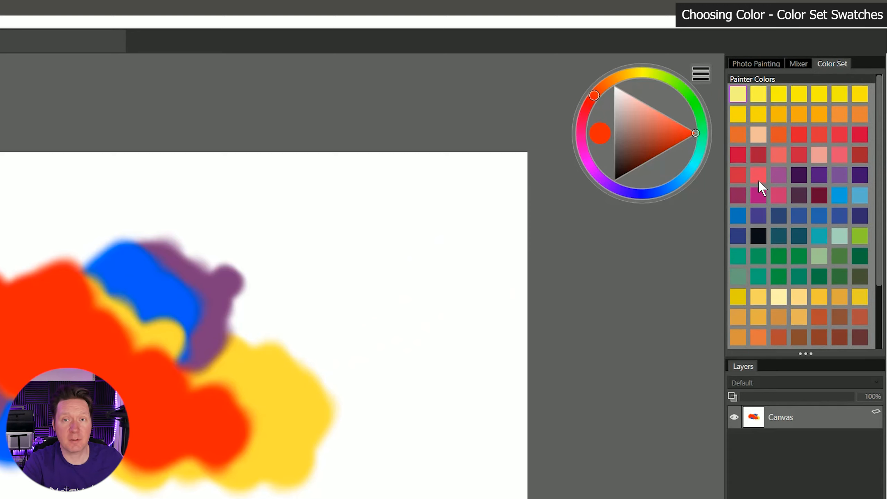
{"action": "left_click", "coordinate": [819, 256]}
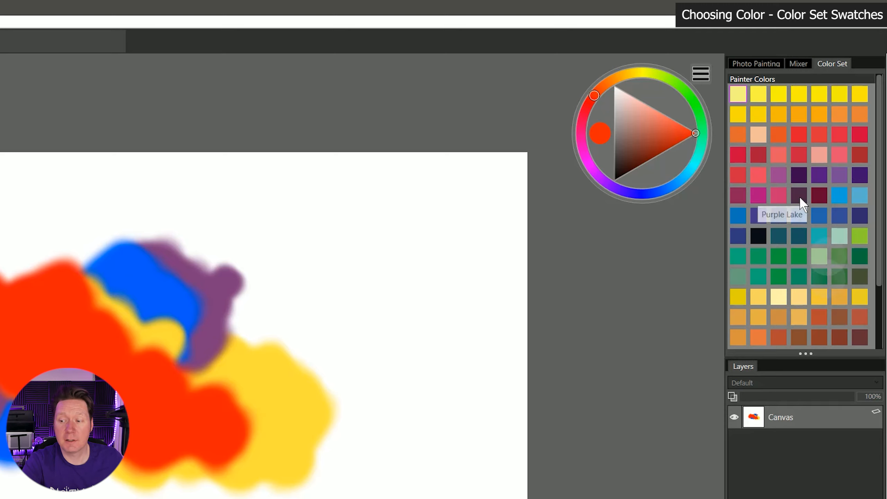
{"action": "left_click", "coordinate": [840, 194]}
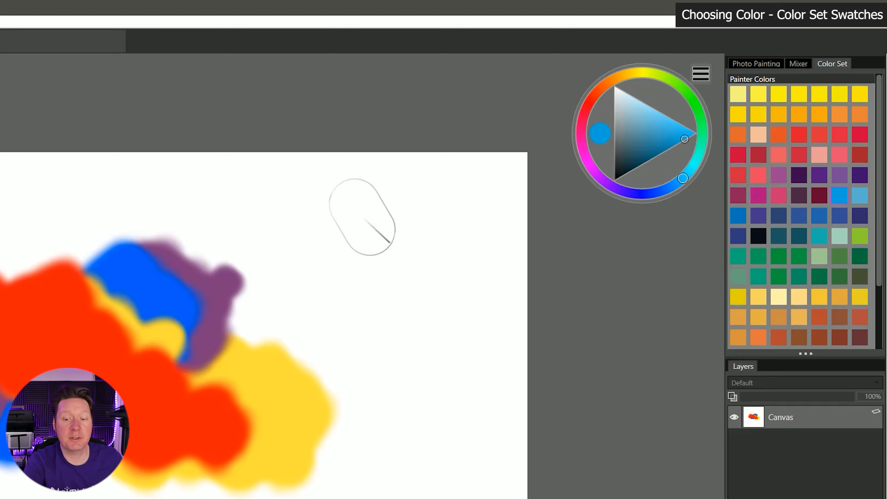
{"action": "mouse_move", "coordinate": [360, 216]}
{"action": "left_mouse_down"}
{"action": "mouse_move", "coordinate": [297, 273]}
{"action": "mouse_move", "coordinate": [323, 296]}
{"action": "mouse_move", "coordinate": [418, 295]}
{"action": "mouse_move", "coordinate": [307, 340]}
{"action": "mouse_move", "coordinate": [326, 372]}
{"action": "mouse_move", "coordinate": [428, 347]}
{"action": "mouse_move", "coordinate": [419, 398]}
{"action": "left_mouse_up"}
{"action": "left_click", "coordinate": [738, 251]}
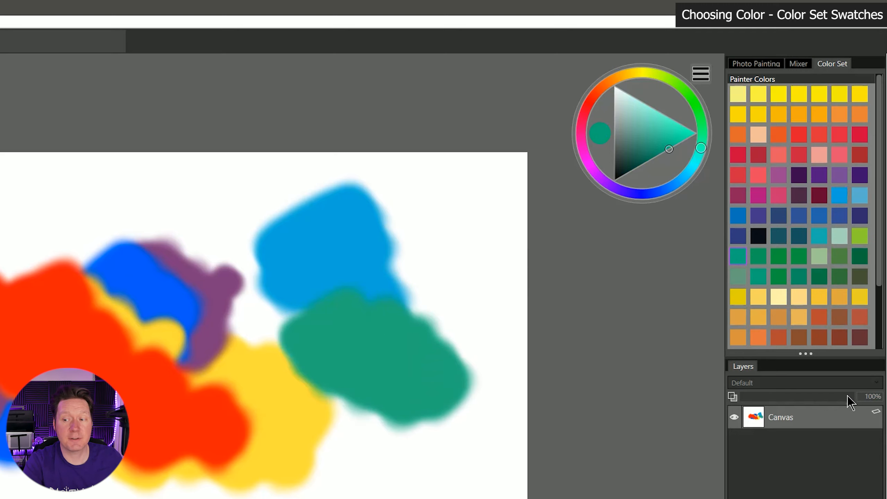
{"action": "left_click_drag", "start_coordinate": [806, 354], "coordinate": [791, 443]}
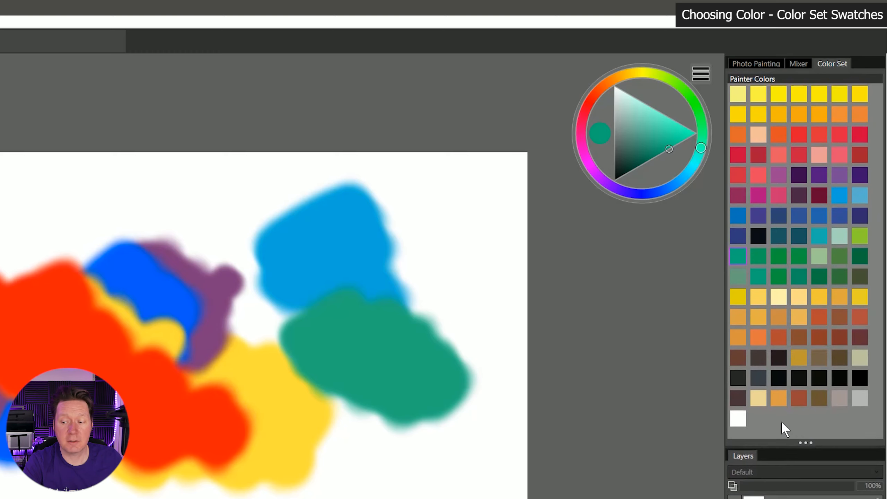
- Paint the current green on the Mixer pad and blend darker and lighter shades of it on either side
{"action": "left_click", "coordinate": [801, 65]}
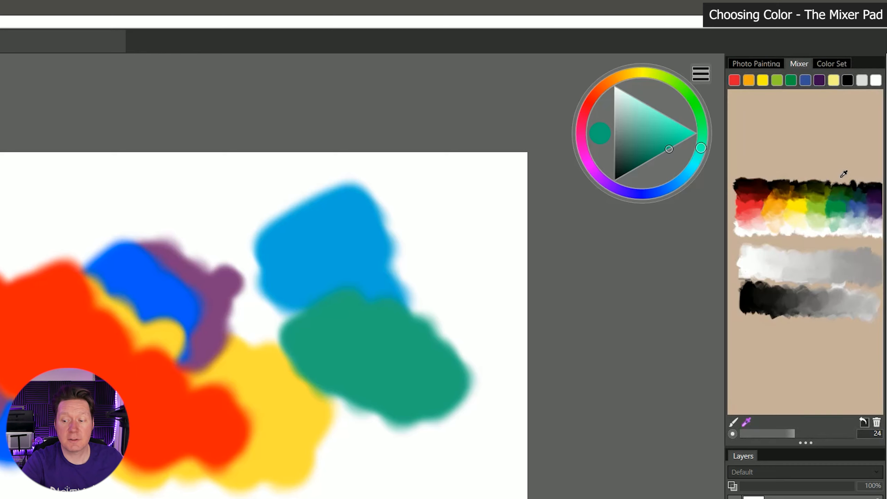
{"action": "left_click", "coordinate": [734, 422]}
{"action": "mouse_move", "coordinate": [769, 135]}
{"action": "left_mouse_down"}
{"action": "mouse_move", "coordinate": [762, 151]}
{"action": "mouse_move", "coordinate": [771, 133]}
{"action": "mouse_move", "coordinate": [795, 130]}
{"action": "mouse_move", "coordinate": [781, 143]}
{"action": "mouse_move", "coordinate": [783, 155]}
{"action": "mouse_move", "coordinate": [816, 136]}
{"action": "mouse_move", "coordinate": [796, 158]}
{"action": "mouse_move", "coordinate": [828, 139]}
{"action": "left_mouse_up"}
{"action": "left_click", "coordinate": [642, 164]}
{"action": "left_click", "coordinate": [625, 174]}
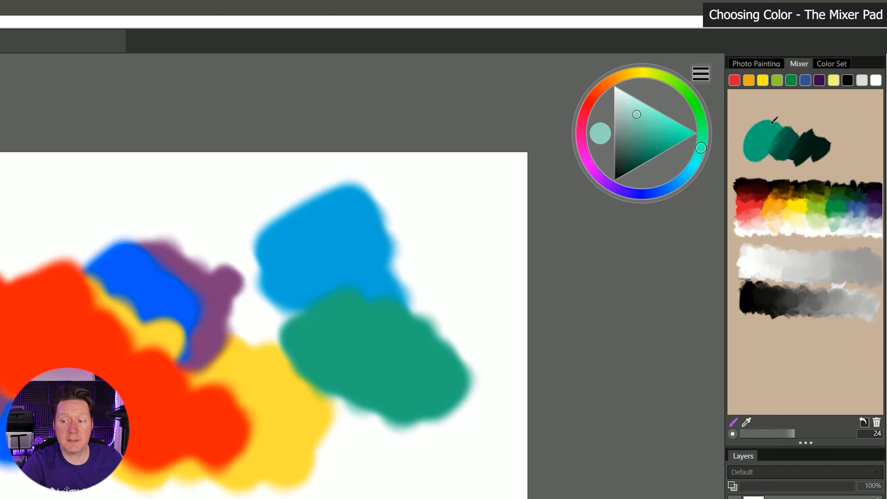
{"action": "left_click_drag", "start_coordinate": [744, 131], "coordinate": [732, 143]}
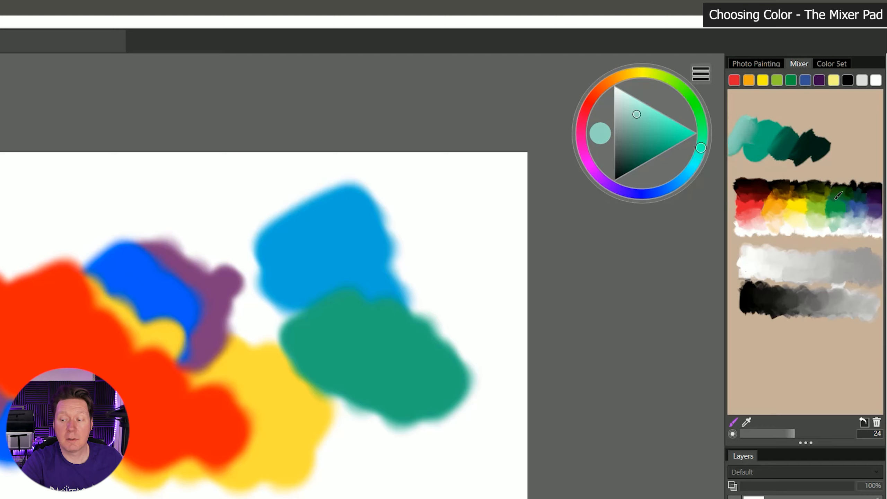
- Sample the green mix from the Mixer pad and paint a patch with it near the canvas's upper edge
{"action": "left_click", "coordinate": [747, 423]}
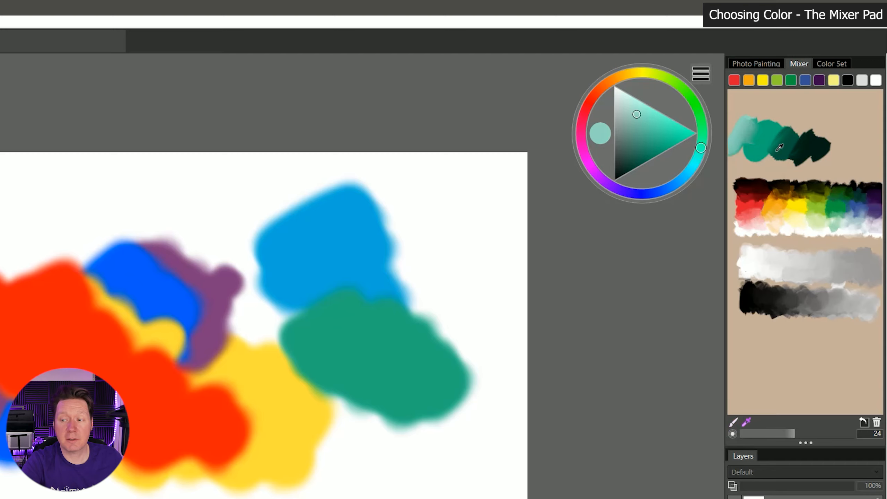
{"action": "left_click", "coordinate": [779, 130]}
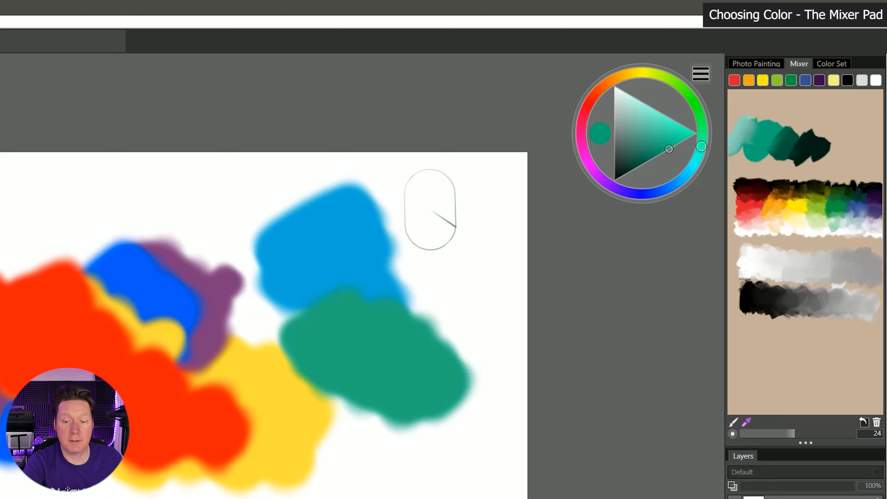
{"action": "left_click_drag", "start_coordinate": [210, 194], "coordinate": [51, 244]}
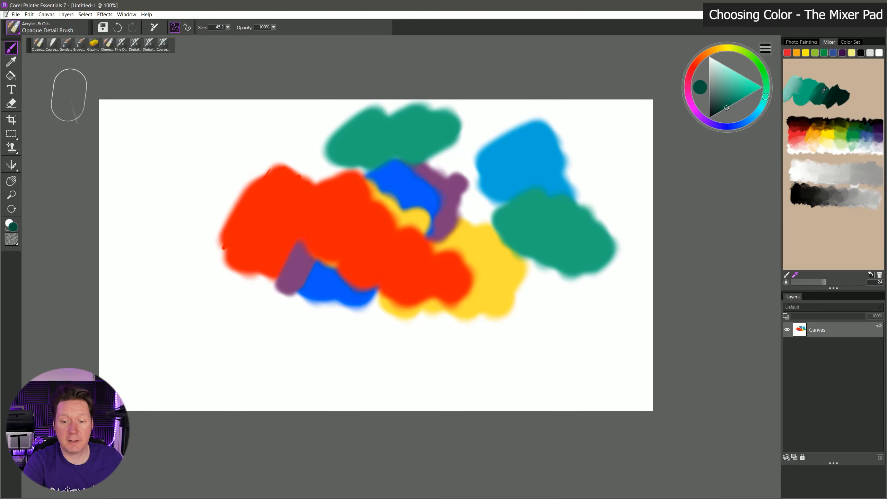
- Paint a dark green patch near the canvas's upper edge, and sample a near-black green to paint another beside the green one
{"action": "mouse_move", "coordinate": [345, 181]}
{"action": "left_mouse_down"}
{"action": "mouse_move", "coordinate": [274, 208]}
{"action": "mouse_move", "coordinate": [215, 209]}
{"action": "left_mouse_up"}
{"action": "left_click", "coordinate": [716, 115]}
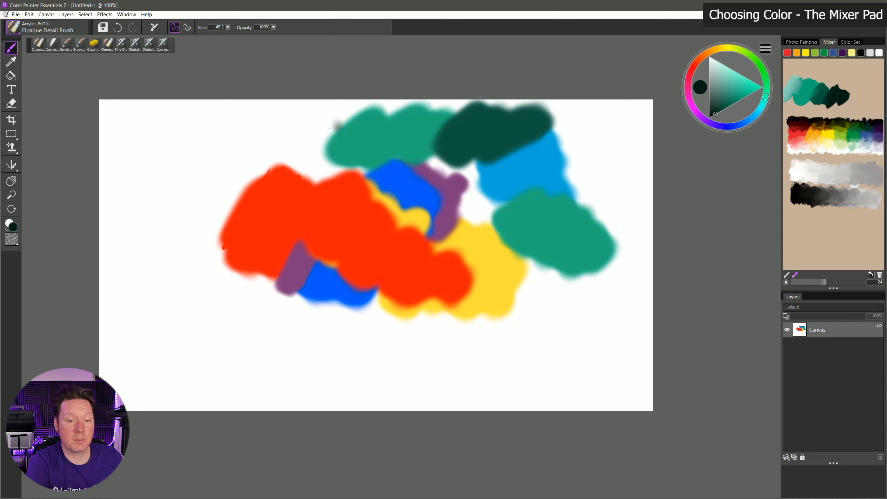
{"action": "mouse_move", "coordinate": [336, 127]}
{"action": "left_mouse_down"}
{"action": "mouse_move", "coordinate": [227, 140]}
{"action": "mouse_move", "coordinate": [213, 172]}
{"action": "left_mouse_up"}
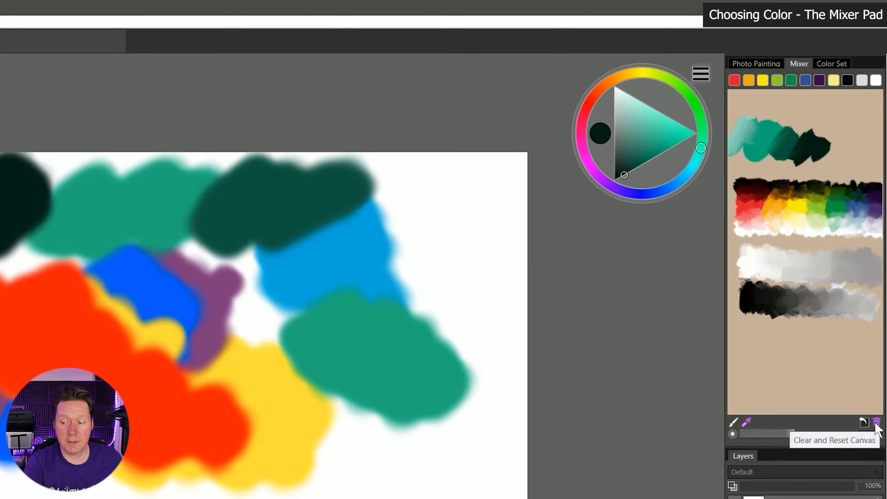
- Clear the Mixer pad and restore its default paint mixes, and sample the pad's bare tan background
{"action": "left_click", "coordinate": [876, 424]}
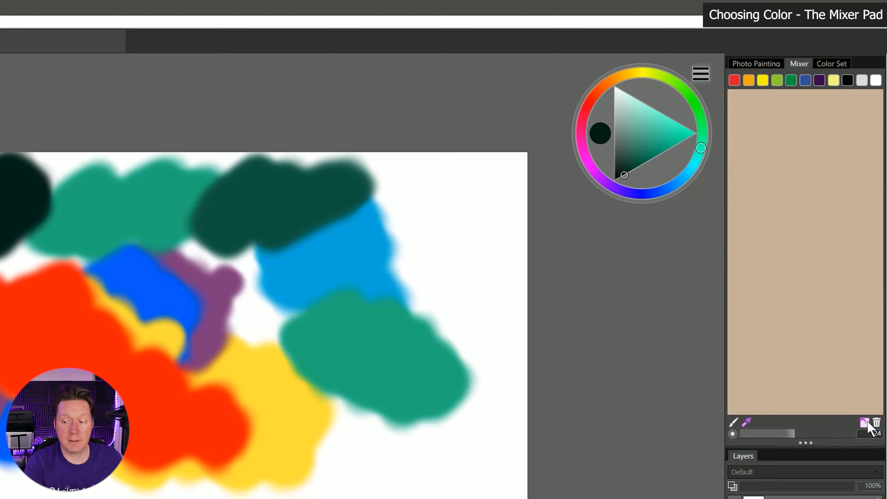
{"action": "left_click", "coordinate": [866, 421]}
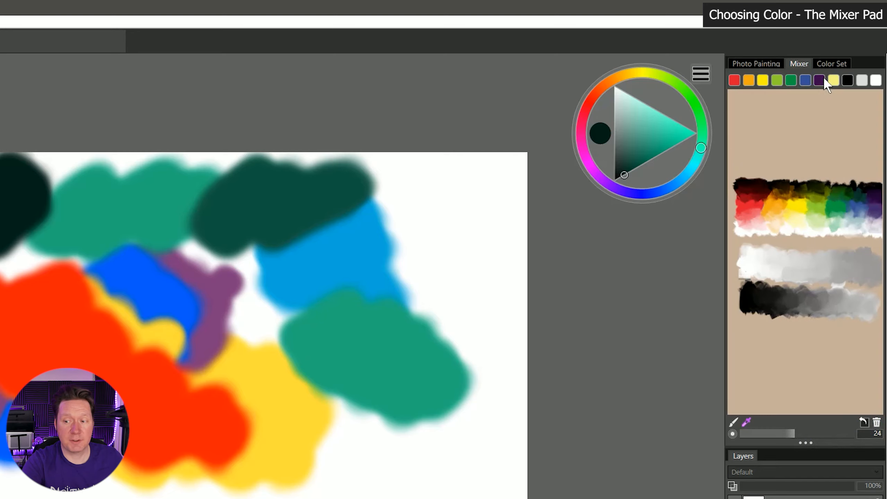
{"action": "left_click", "coordinate": [767, 167]}
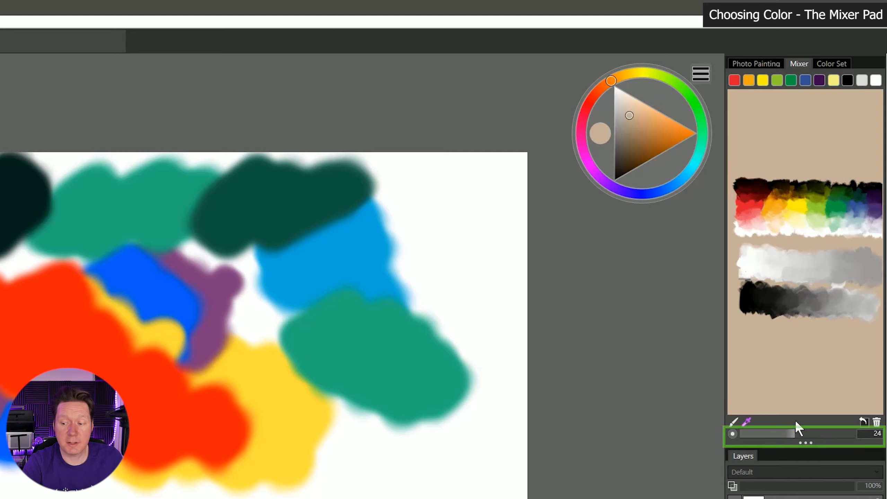
- Apply the red swatch color to the empty area of the Mixer pad above the rainbow mixes
{"action": "left_click", "coordinate": [733, 422]}
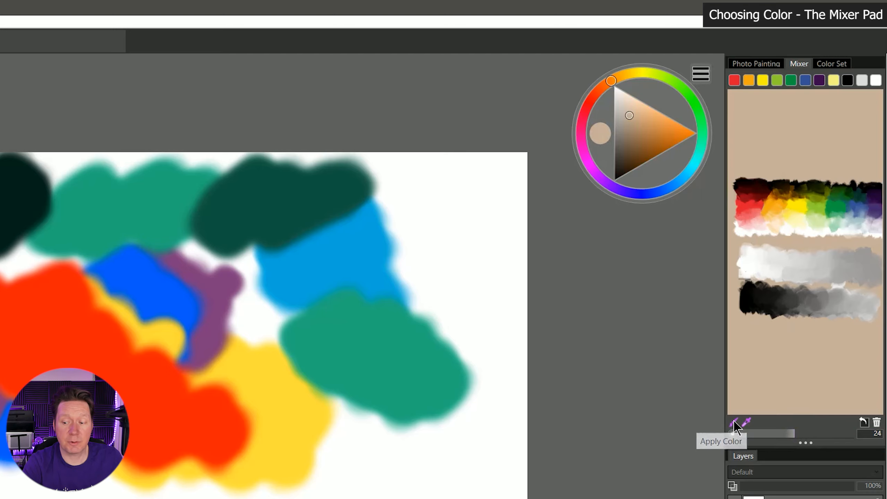
{"action": "left_click", "coordinate": [735, 80]}
{"action": "mouse_move", "coordinate": [753, 96]}
{"action": "left_mouse_down"}
{"action": "mouse_move", "coordinate": [753, 119]}
{"action": "mouse_move", "coordinate": [770, 111]}
{"action": "mouse_move", "coordinate": [778, 127]}
{"action": "left_mouse_up"}
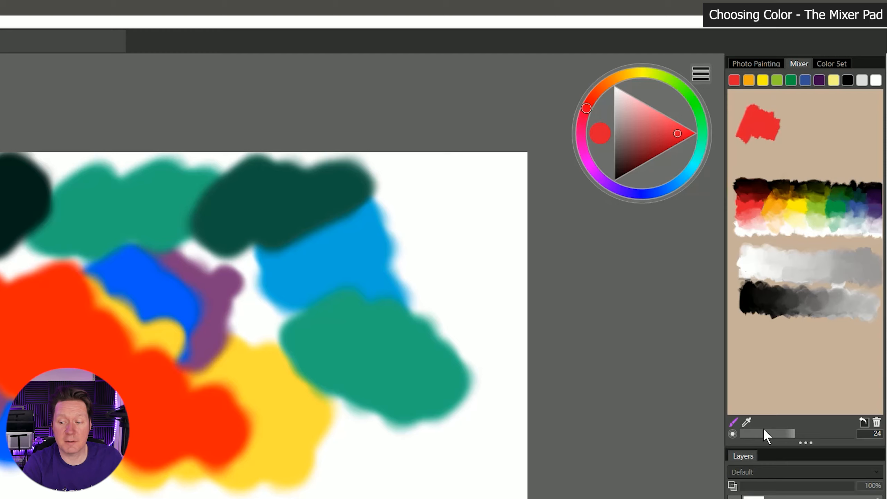
- Paint a second red patch on the Mixer pad with a larger brush, and reduce the Mixer brush size to 3
{"action": "left_click_drag", "start_coordinate": [797, 434], "coordinate": [870, 432]}
{"action": "mouse_move", "coordinate": [820, 105]}
{"action": "left_mouse_down"}
{"action": "mouse_move", "coordinate": [803, 147]}
{"action": "mouse_move", "coordinate": [852, 115]}
{"action": "mouse_move", "coordinate": [860, 143]}
{"action": "left_mouse_up"}
{"action": "left_click_drag", "start_coordinate": [765, 434], "coordinate": [747, 434]}
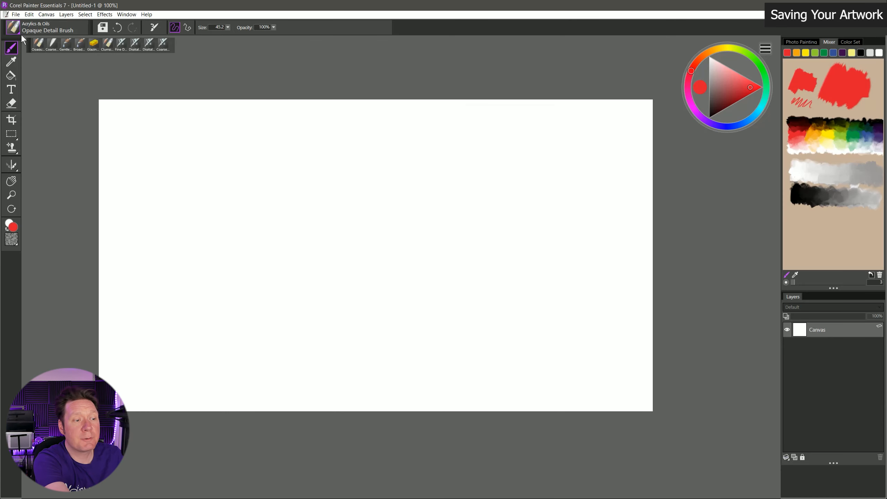
- Paint a simple red flower of broad petal strokes on the canvas with the Clumpy Brush from Acrylics & Oils
{"action": "left_click", "coordinate": [14, 28]}
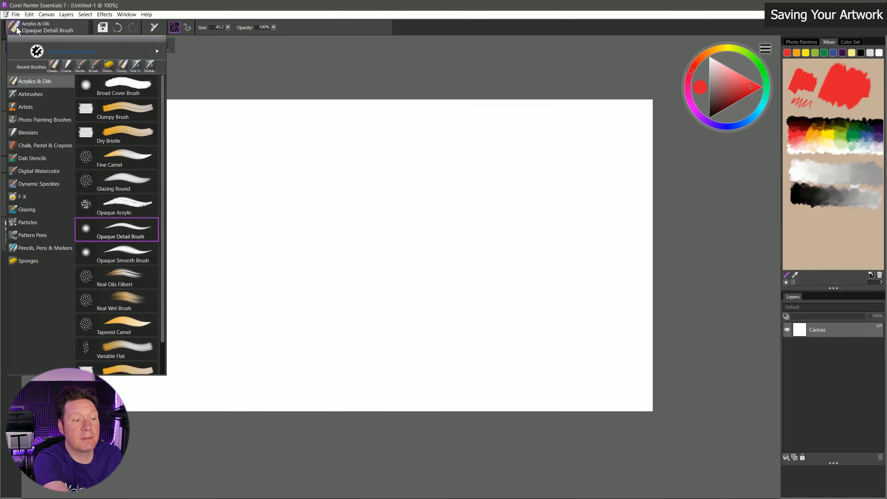
{"action": "left_click", "coordinate": [136, 110]}
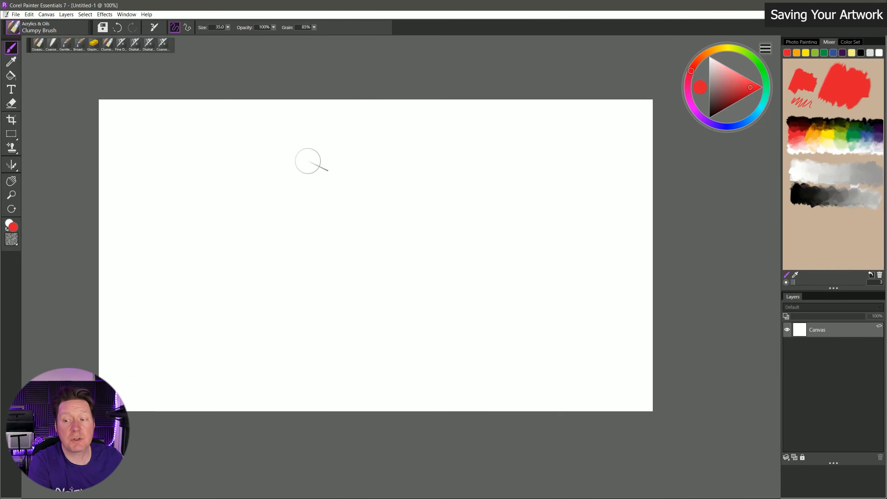
{"action": "mouse_move", "coordinate": [344, 185]}
{"action": "left_mouse_down"}
{"action": "mouse_move", "coordinate": [363, 233]}
{"action": "mouse_move", "coordinate": [393, 187]}
{"action": "left_mouse_up"}
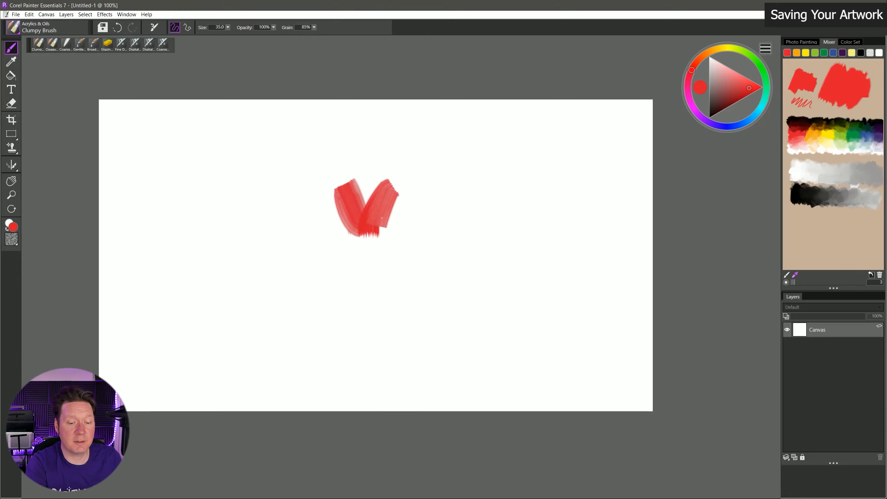
{"action": "left_click_drag", "start_coordinate": [382, 218], "coordinate": [327, 264]}
{"action": "mouse_move", "coordinate": [363, 232]}
{"action": "left_mouse_down"}
{"action": "mouse_move", "coordinate": [379, 280]}
{"action": "mouse_move", "coordinate": [418, 232]}
{"action": "mouse_move", "coordinate": [431, 233]}
{"action": "left_mouse_up"}
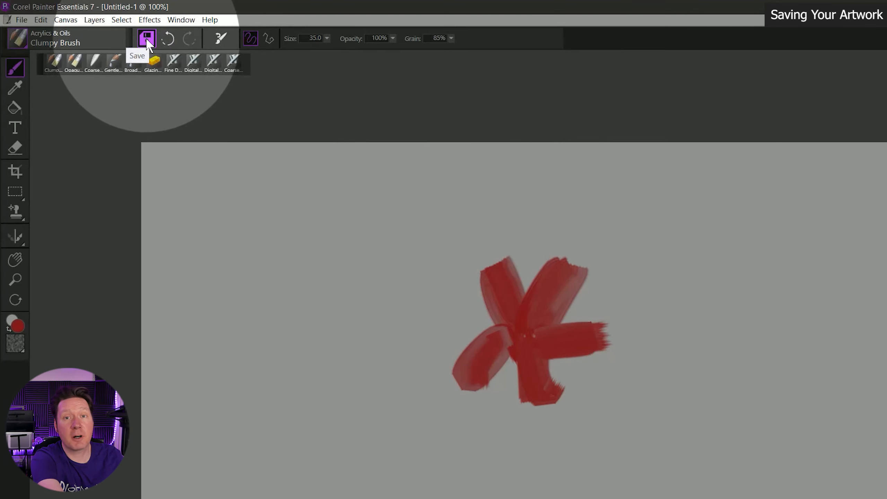
- Save the flower painting in Painter RIFF format in the Painter Essentials 7 folder, entering "flowe" as the file name
{"action": "left_click", "coordinate": [21, 19]}
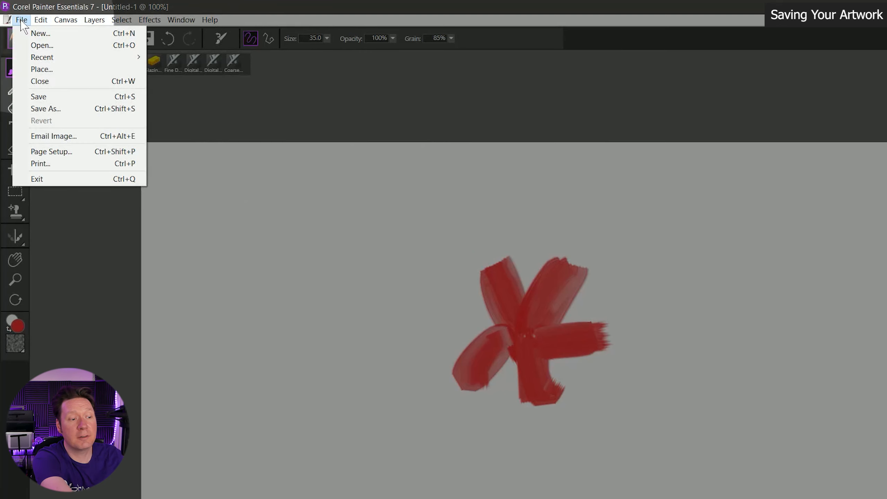
{"action": "left_click", "coordinate": [54, 97]}
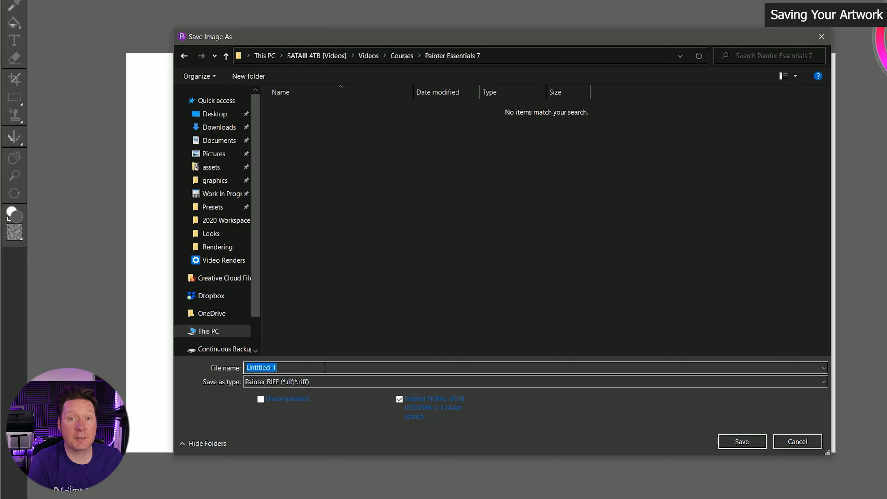
{"action": "type", "text": "flowe"}
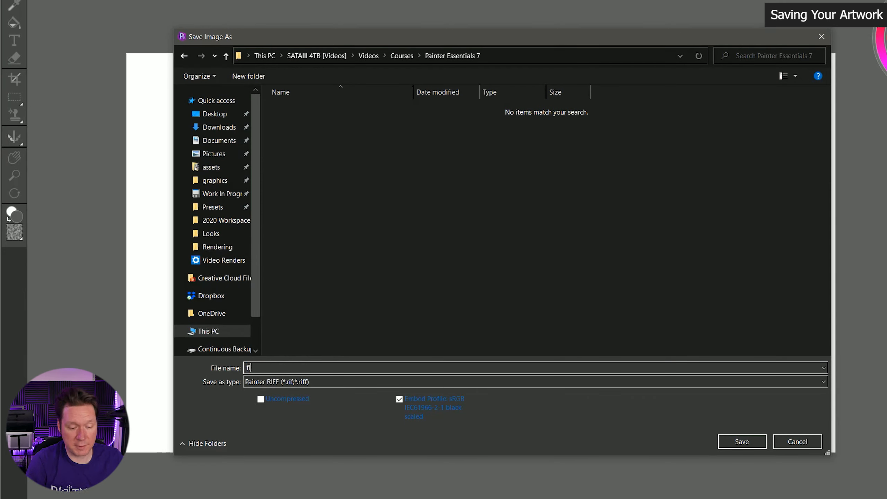